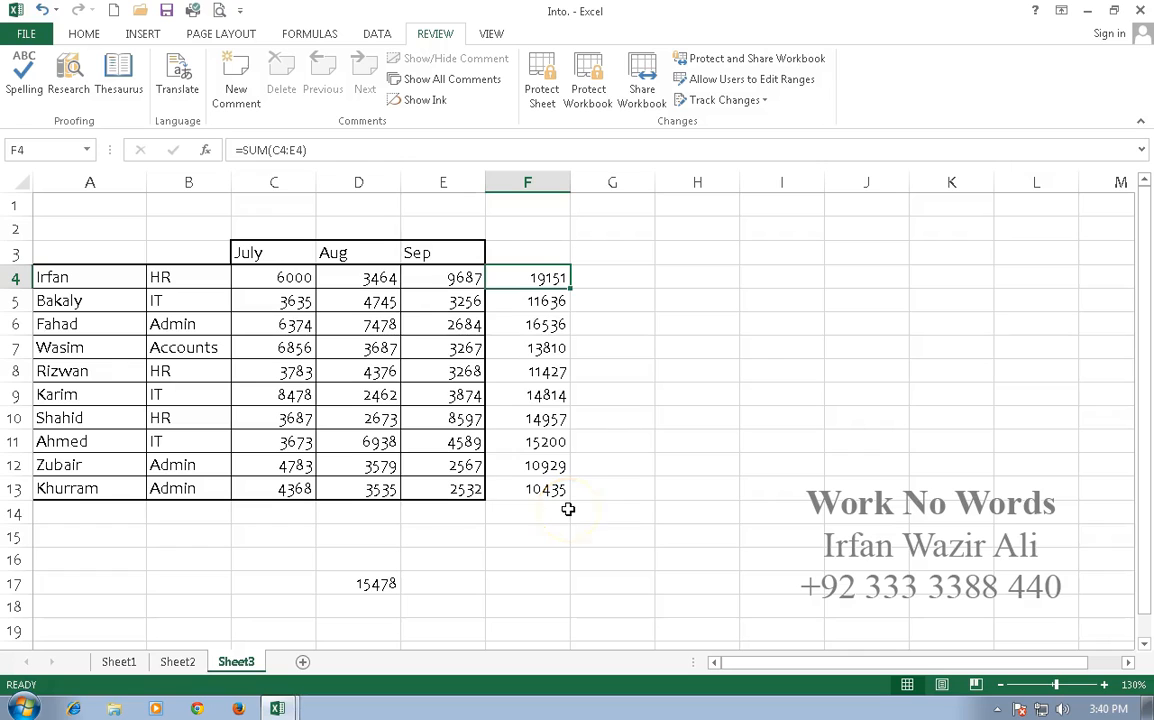
# - Apply green gradient-fill data bars to the row totals in F4:F13
pyautogui.moveTo(524, 283); pyautogui.dragTo(526, 490)
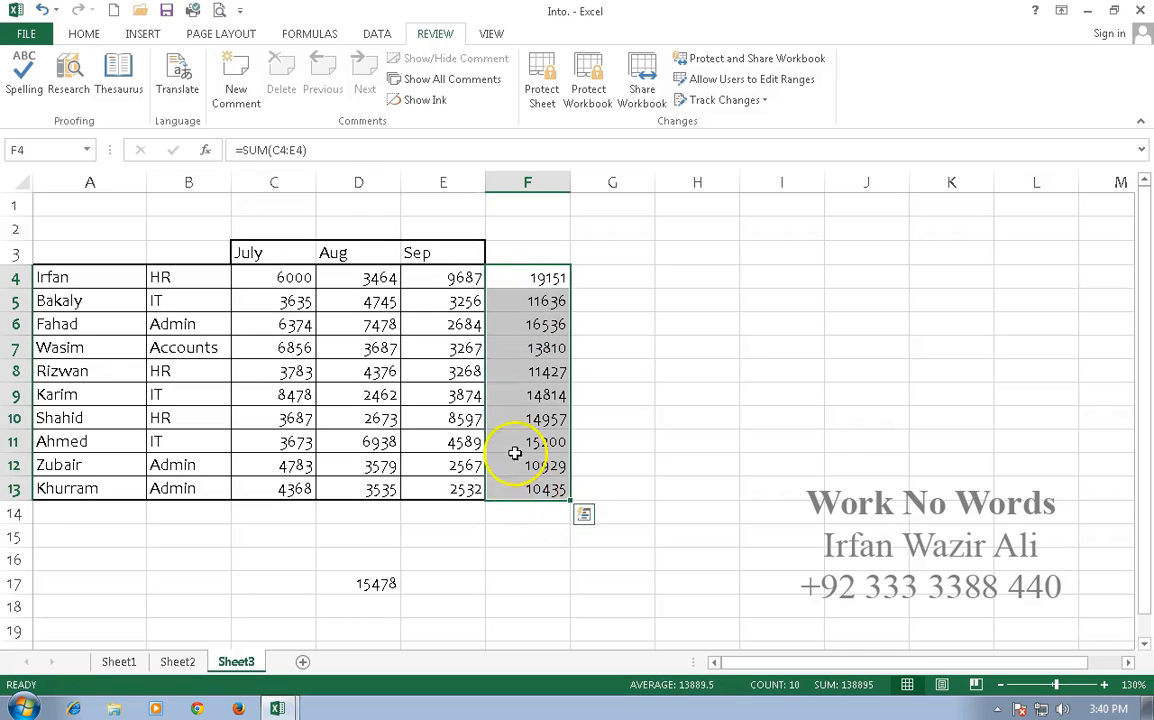
pyautogui.click(84, 33)
pyautogui.click(663, 92)
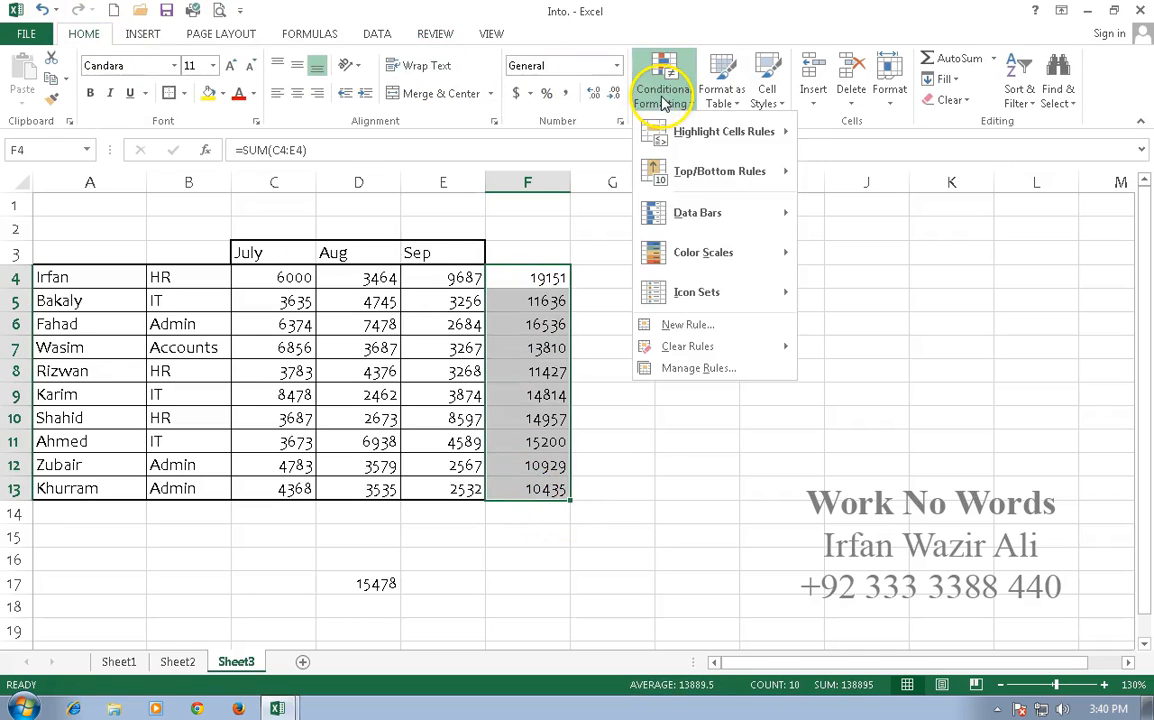
pyautogui.moveTo(775, 222)
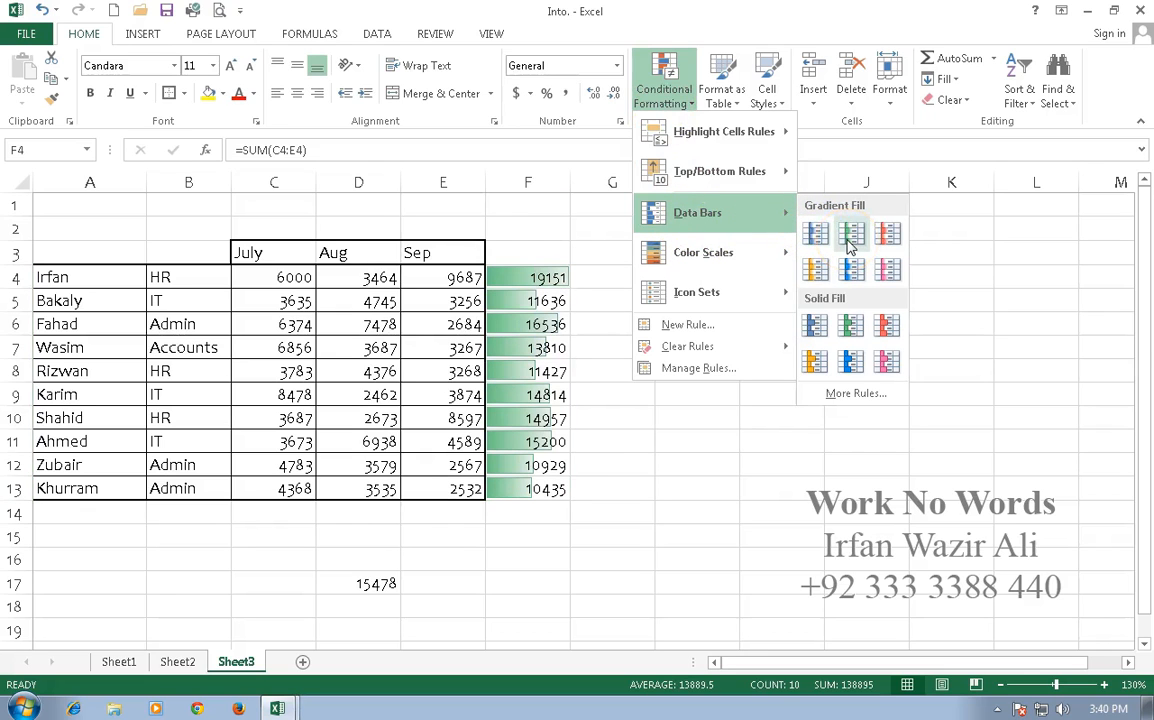
pyautogui.click(849, 240)
pyautogui.click(613, 350)
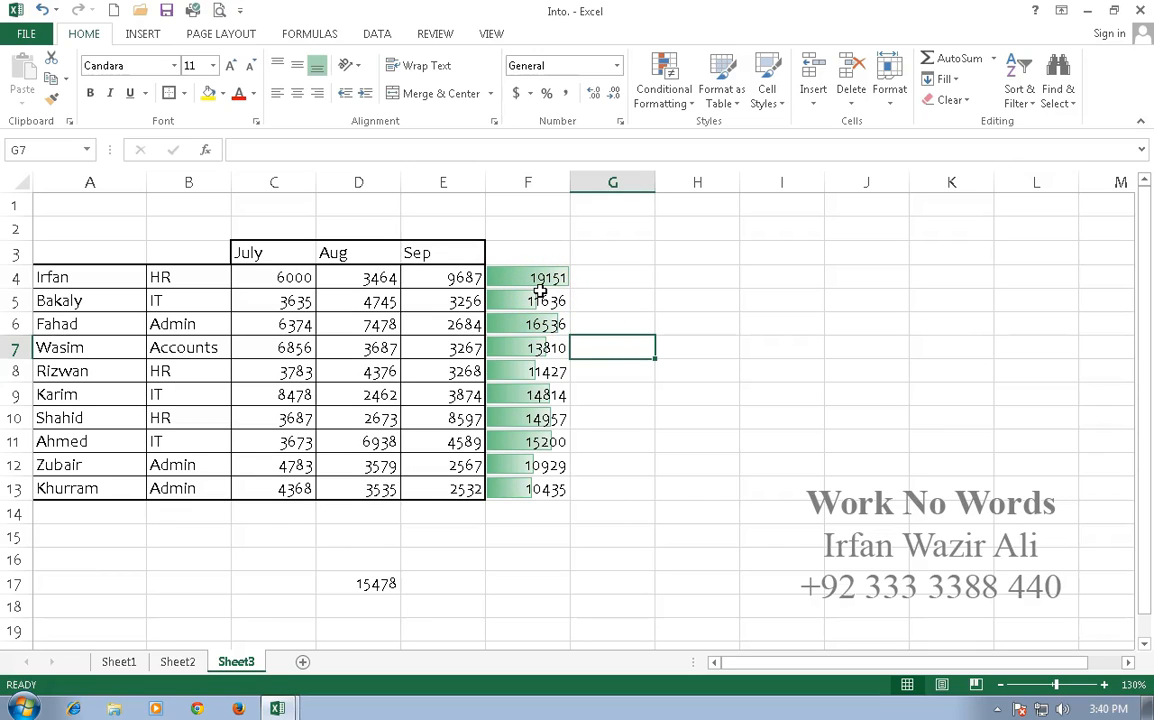
# - Add the three coloured arrows directional icon set to the totals in F4:F13
pyautogui.moveTo(549, 278); pyautogui.dragTo(549, 491)
pyautogui.click(663, 85)
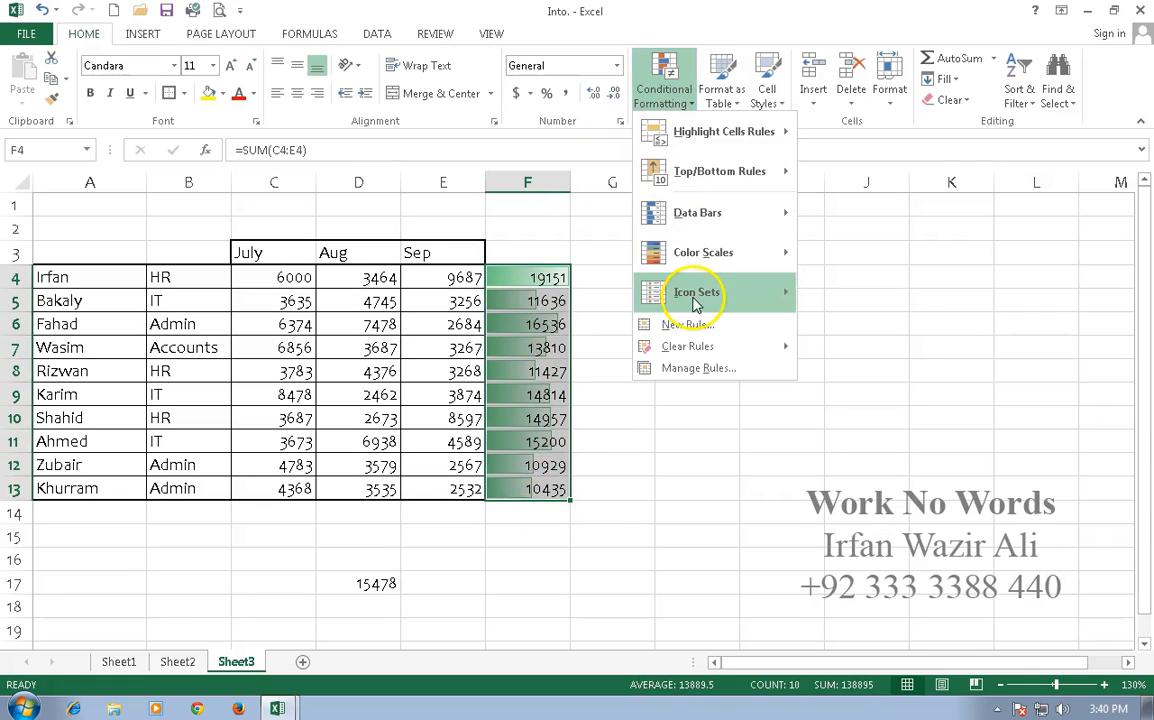
pyautogui.moveTo(685, 291)
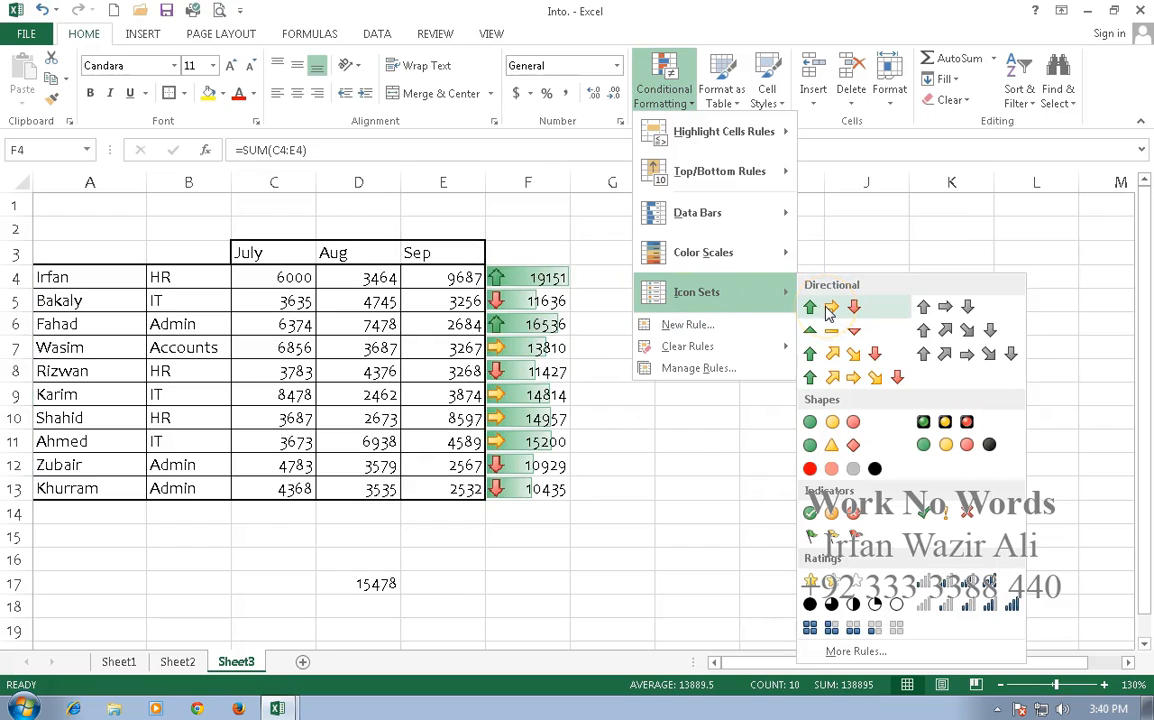
pyautogui.click(658, 432)
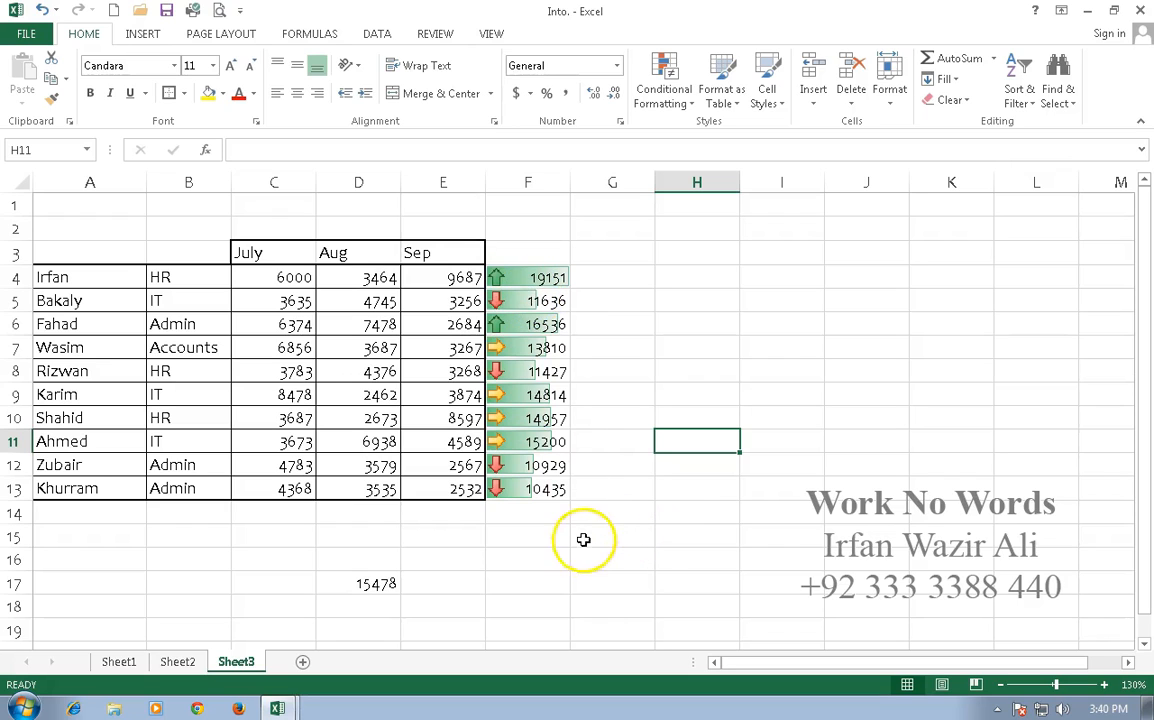
# - Insert a comment reading "Keep it Up :)" on cell F4 and preview it on the sheet
pyautogui.click(566, 279)
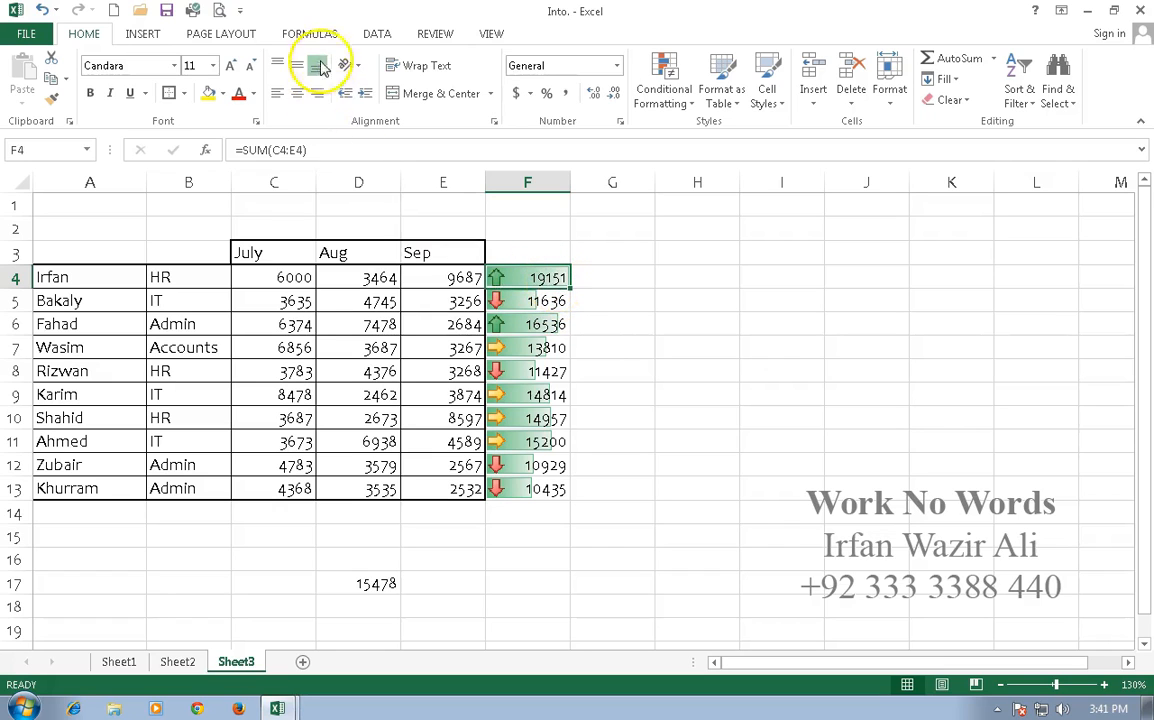
pyautogui.click(435, 33)
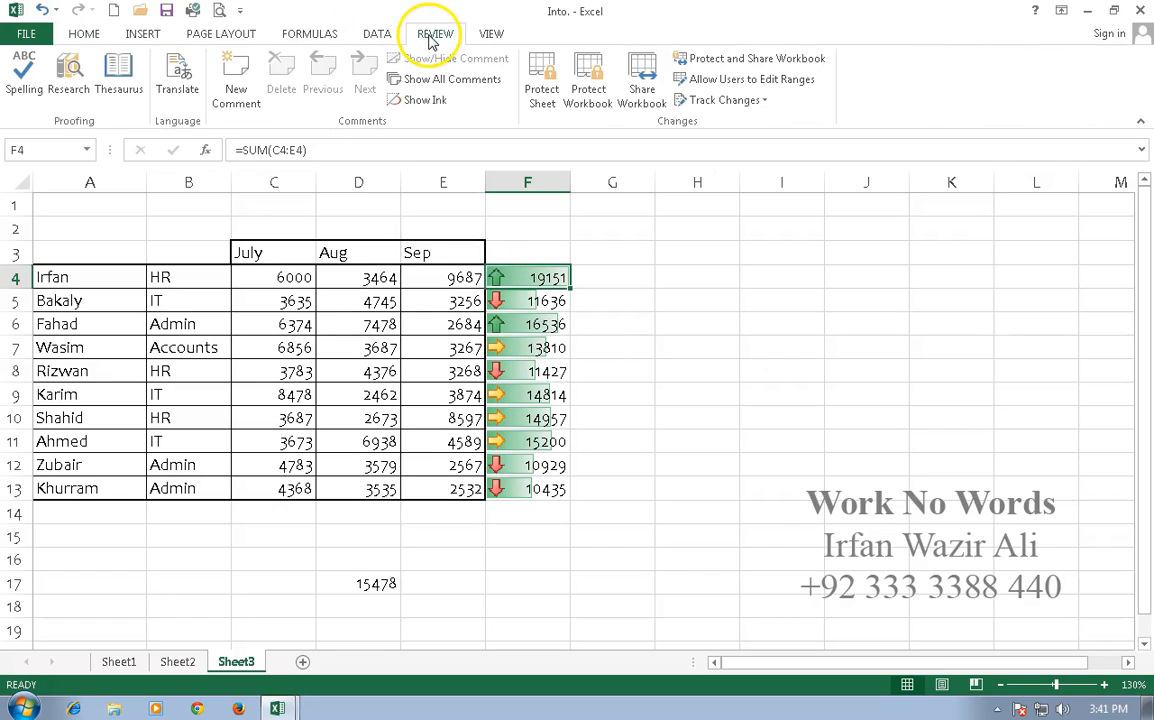
pyautogui.click(236, 80)
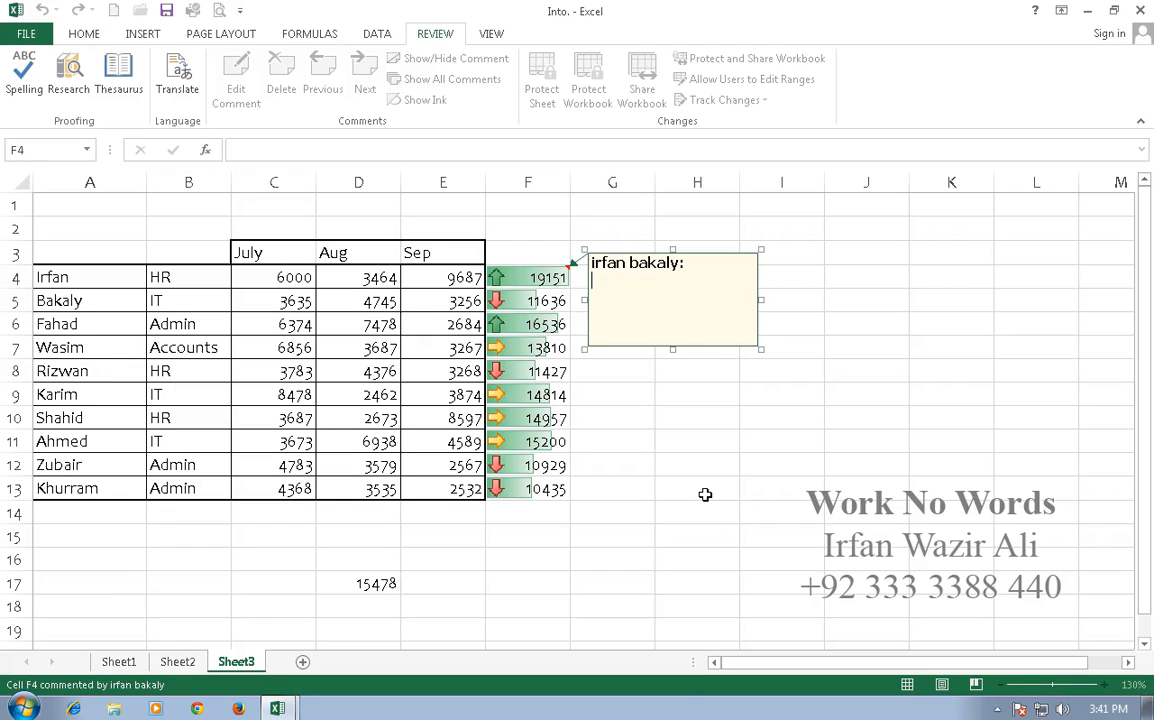
pyautogui.write('Keep it Up :)')
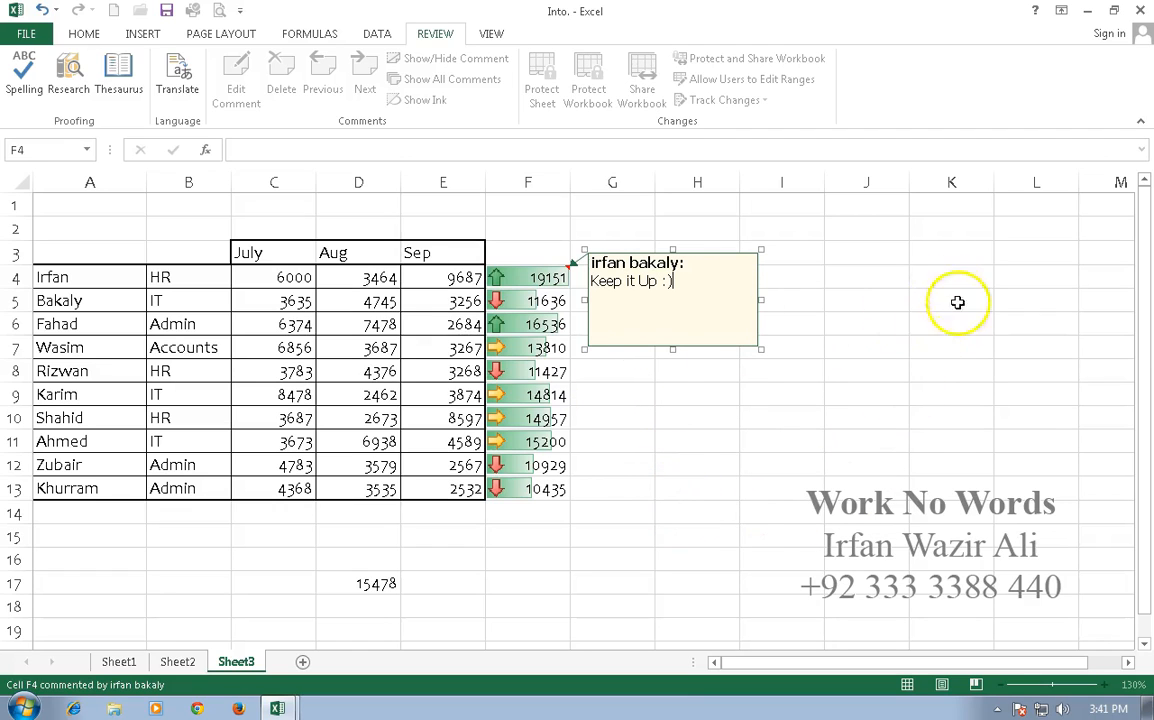
pyautogui.click(943, 372)
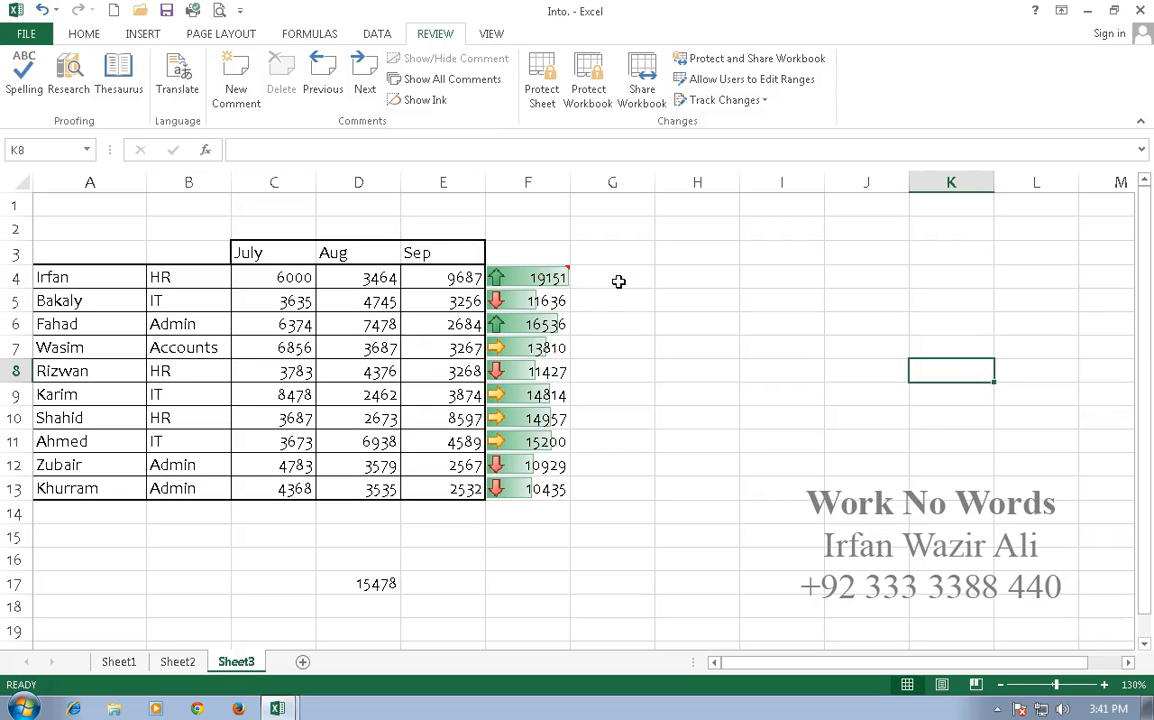
pyautogui.moveTo(540, 278)
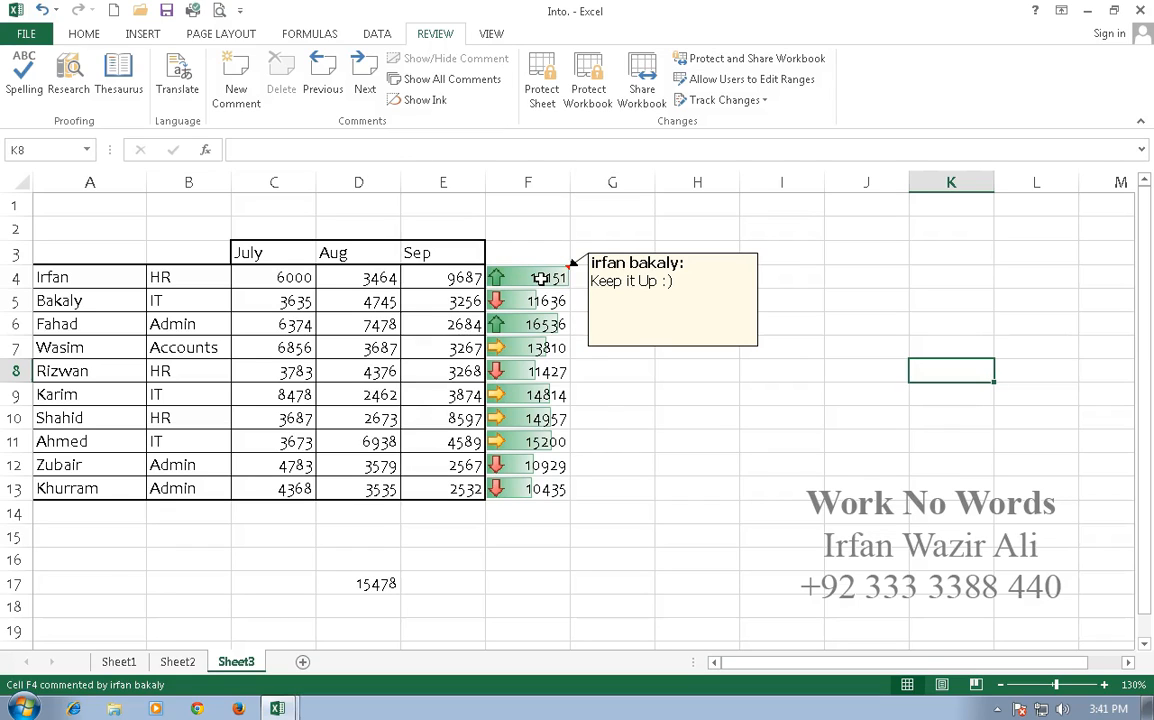
pyautogui.click(647, 437)
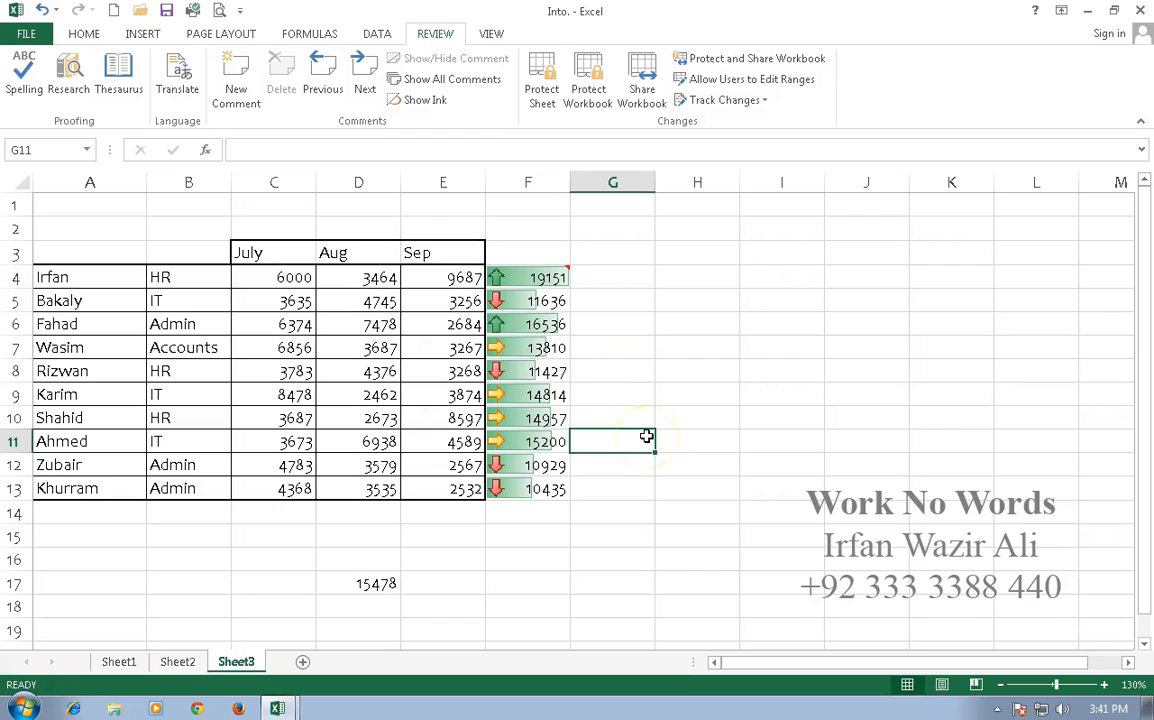
# - Insert a comment reading "Work Hard" on cell F8
pyautogui.click(537, 491)
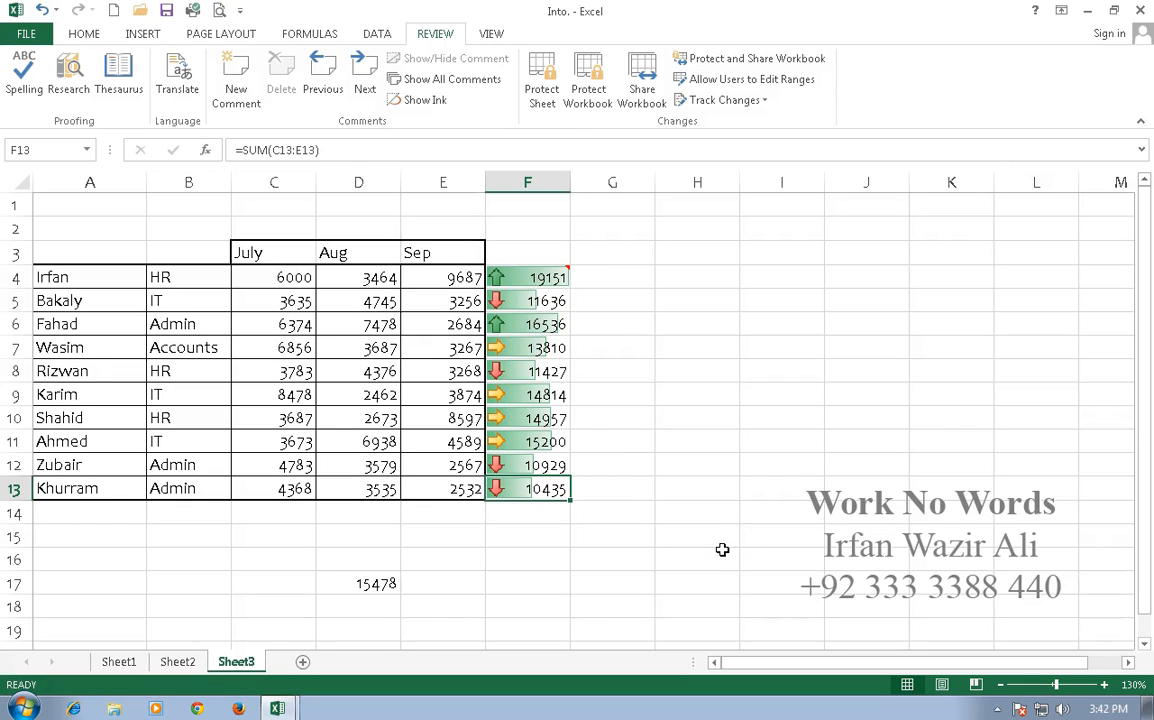
pyautogui.click(528, 372)
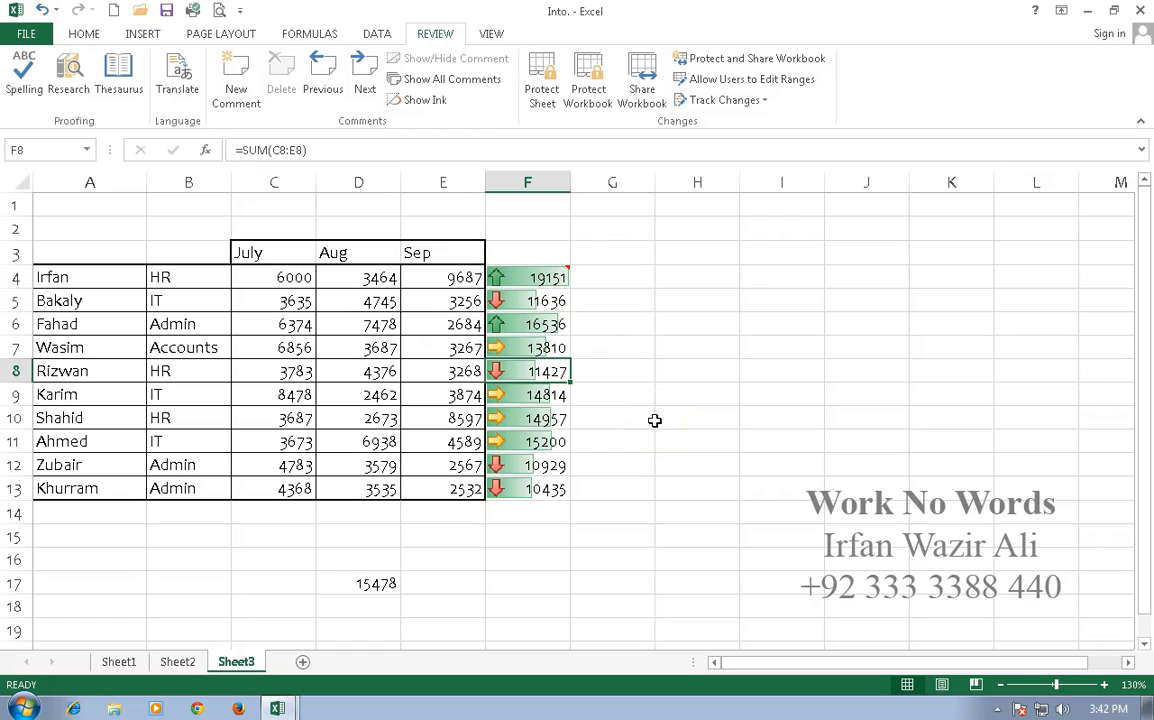
pyautogui.click(231, 80)
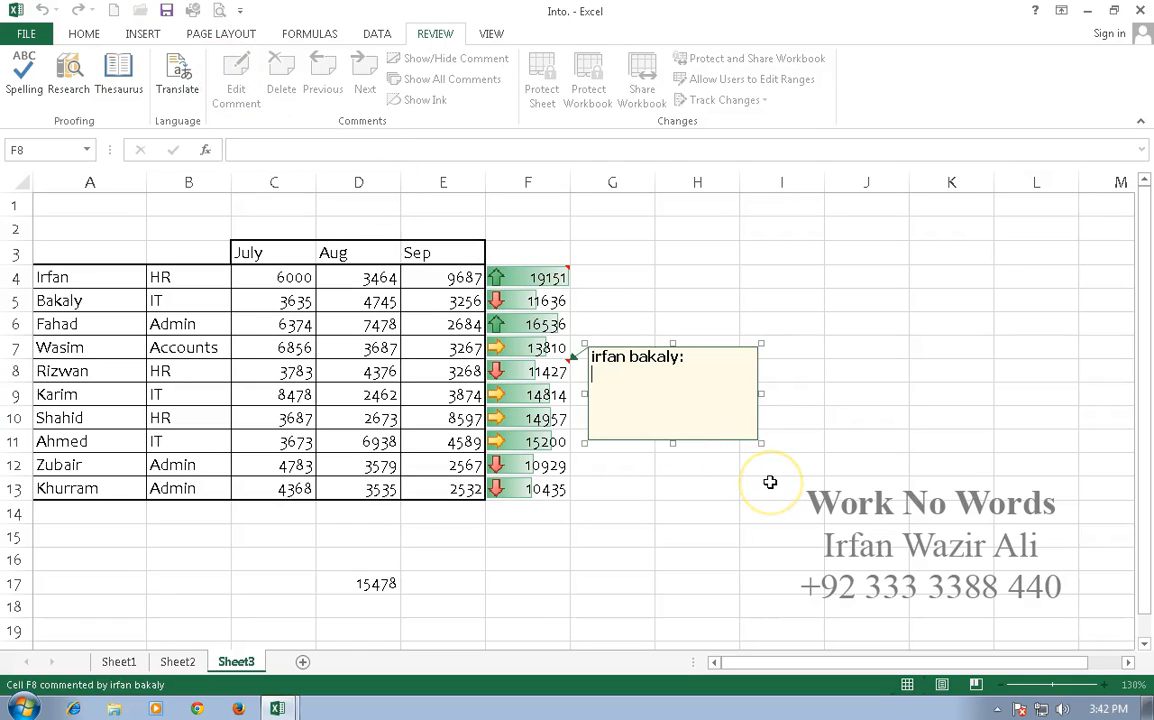
pyautogui.write('Work Hard')
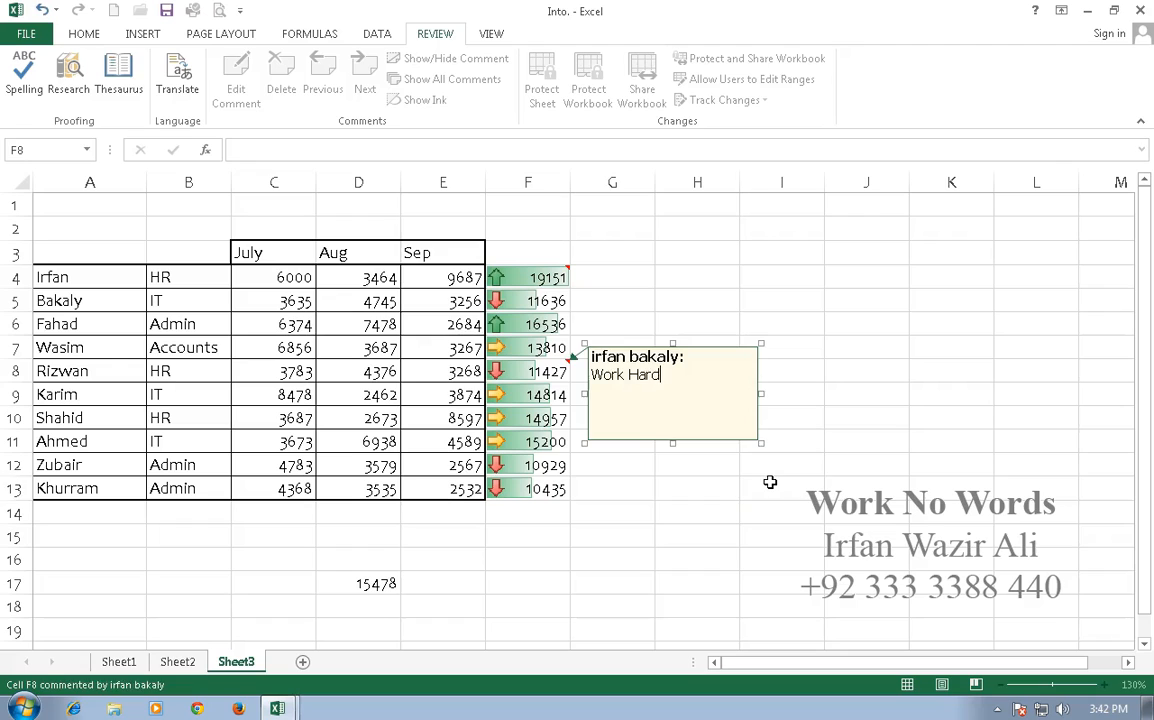
pyautogui.click(770, 482)
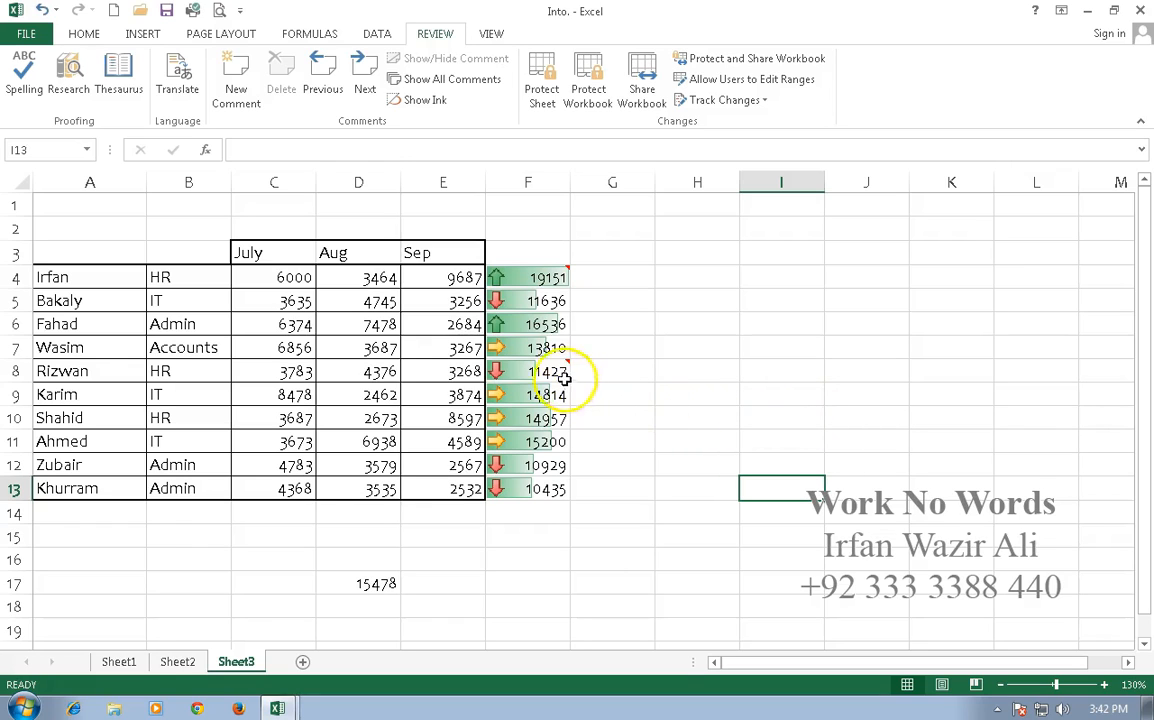
pyautogui.moveTo(540, 366)
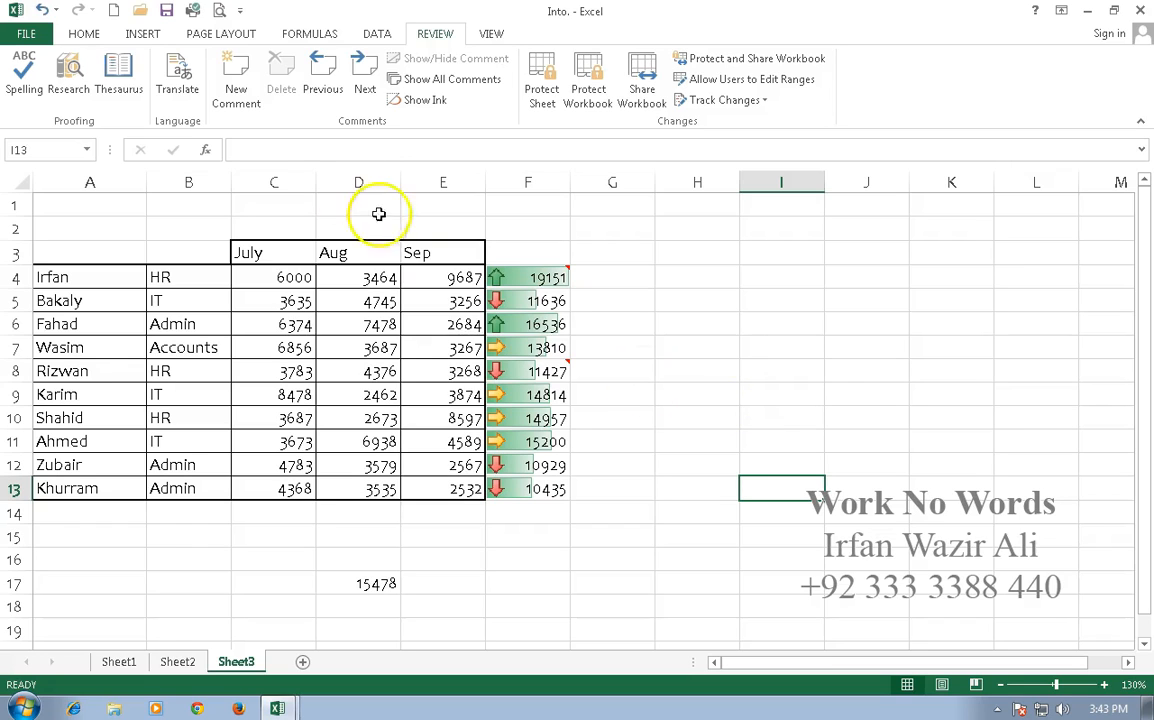
# - Step backward and forward through the sheet's comments to review each one
pyautogui.click(326, 88)
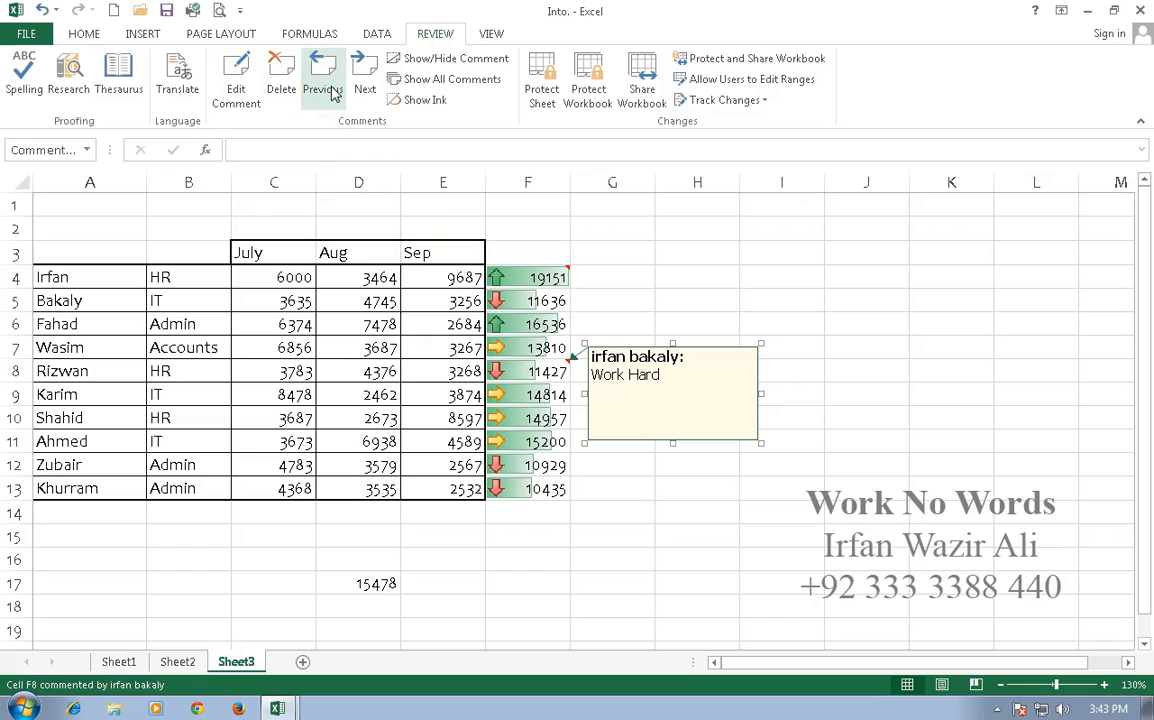
pyautogui.click(326, 88)
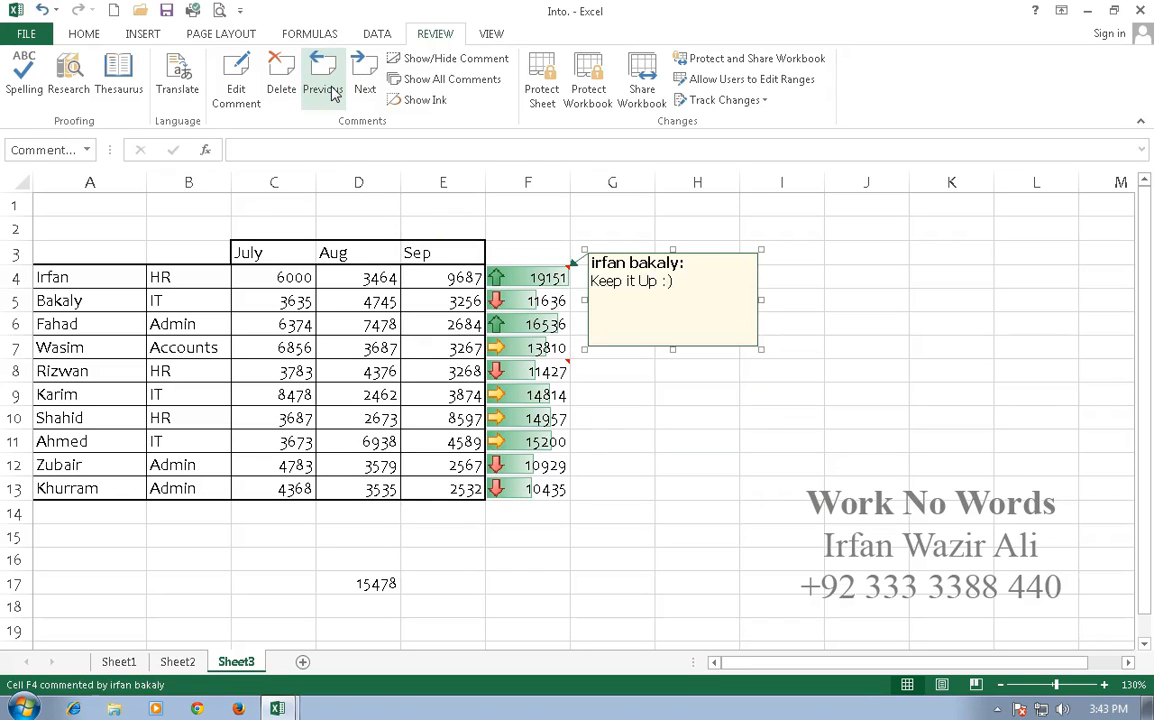
pyautogui.click(366, 78)
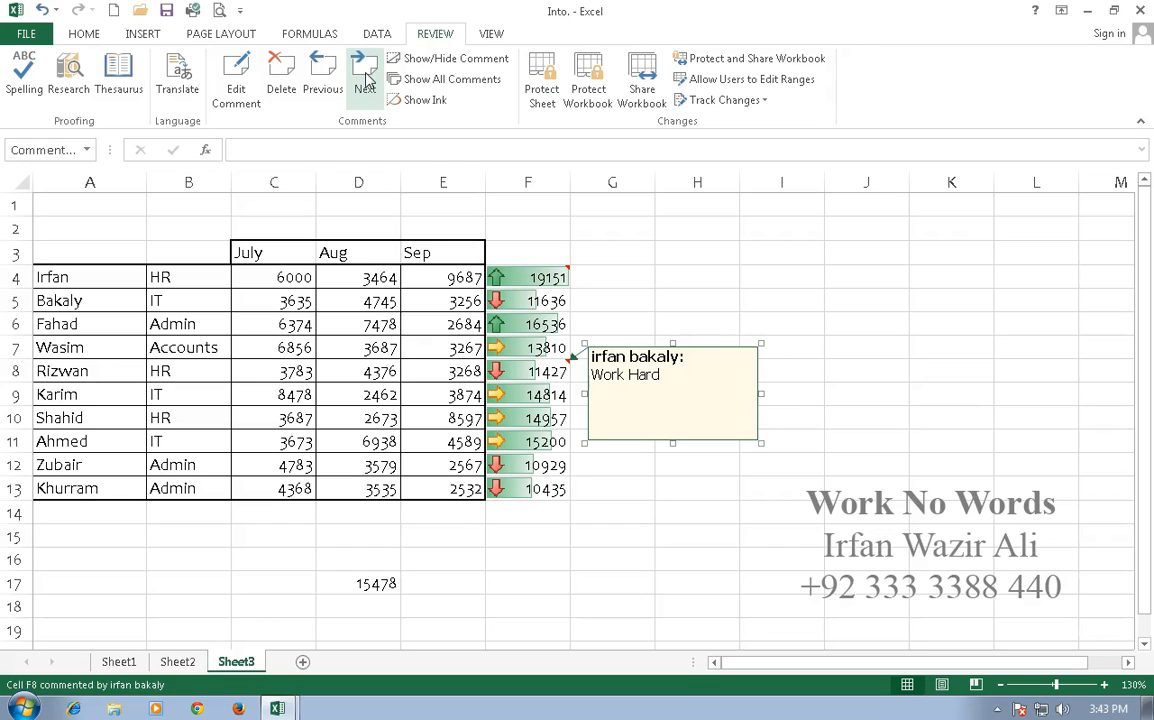
pyautogui.click(545, 227)
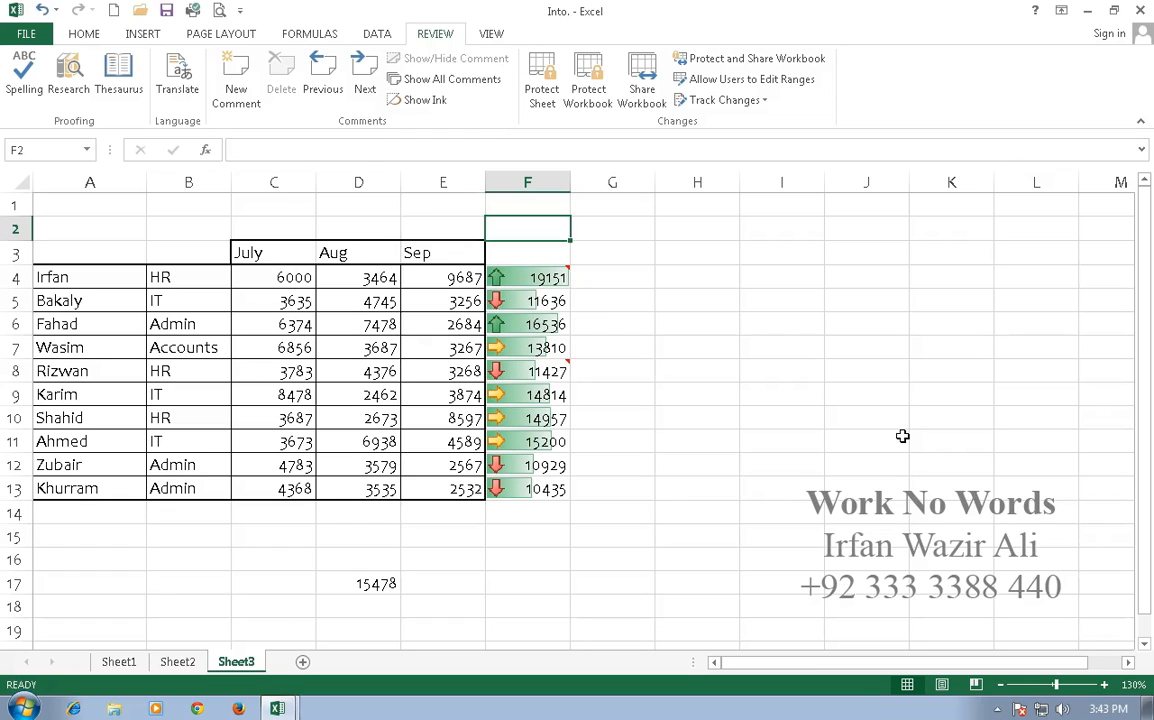
# - Display all comments, reduce the height of the F4 and F8 comment boxes to fit their text, and hide them again
pyautogui.click(449, 80)
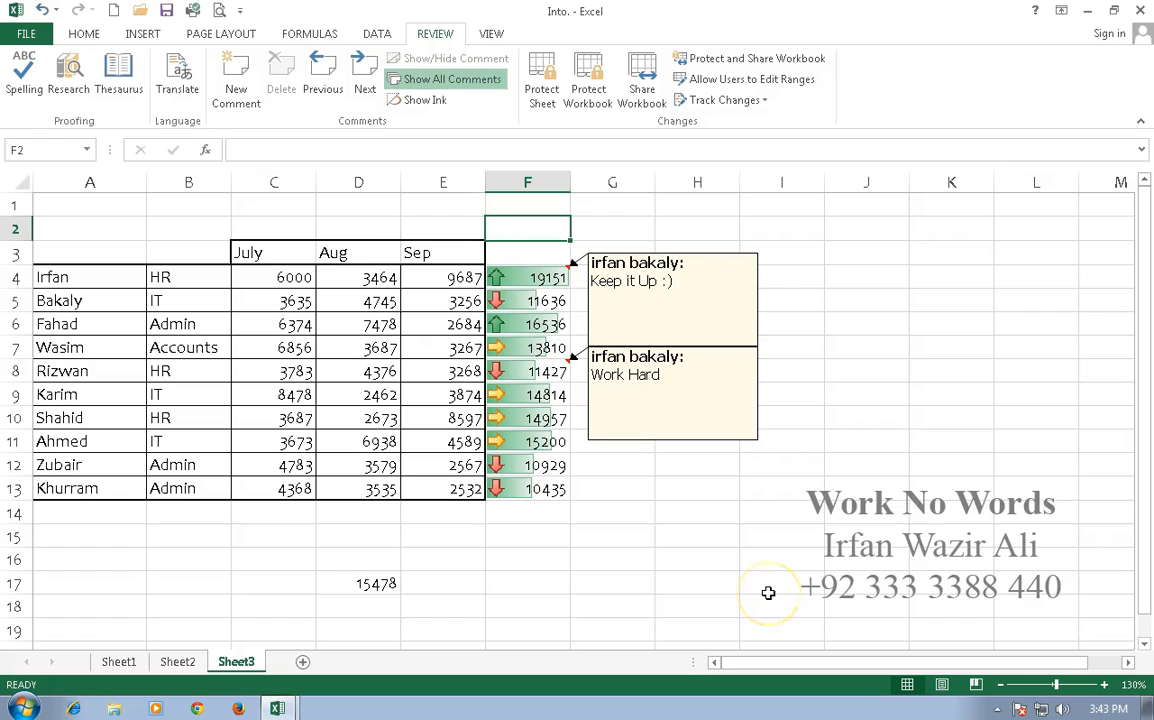
pyautogui.click(742, 325)
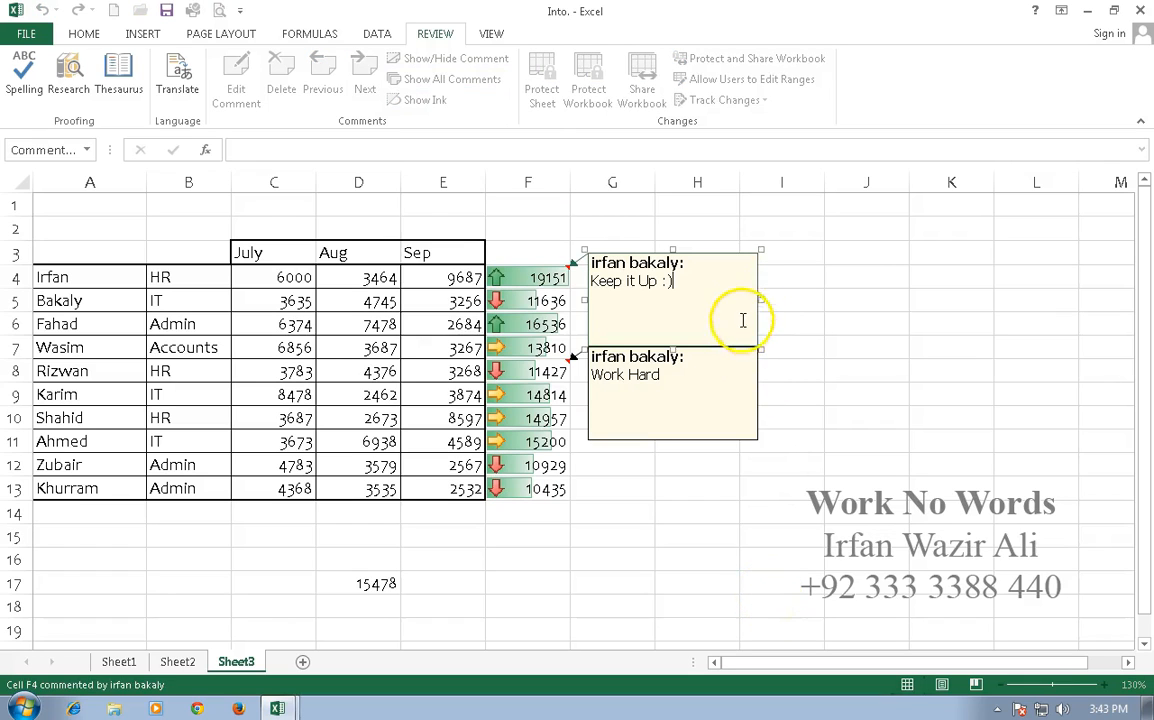
pyautogui.moveTo(761, 348); pyautogui.dragTo(761, 306)
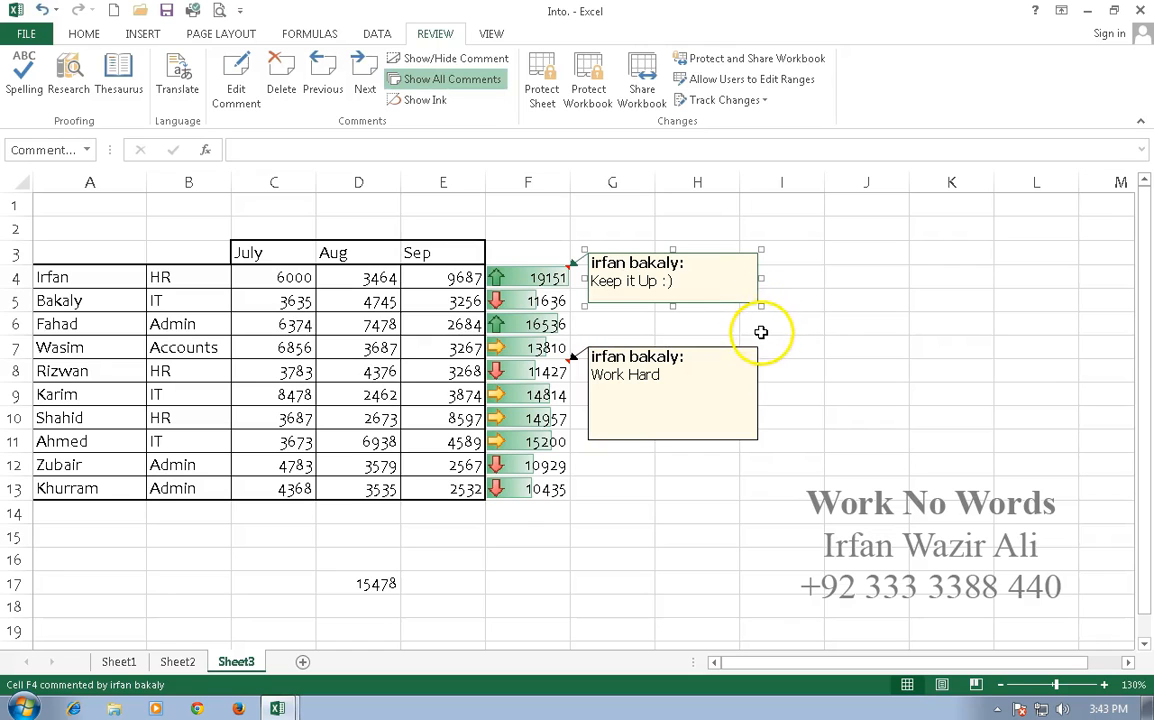
pyautogui.click(750, 380)
pyautogui.moveTo(760, 443); pyautogui.dragTo(760, 404)
pyautogui.click(757, 440)
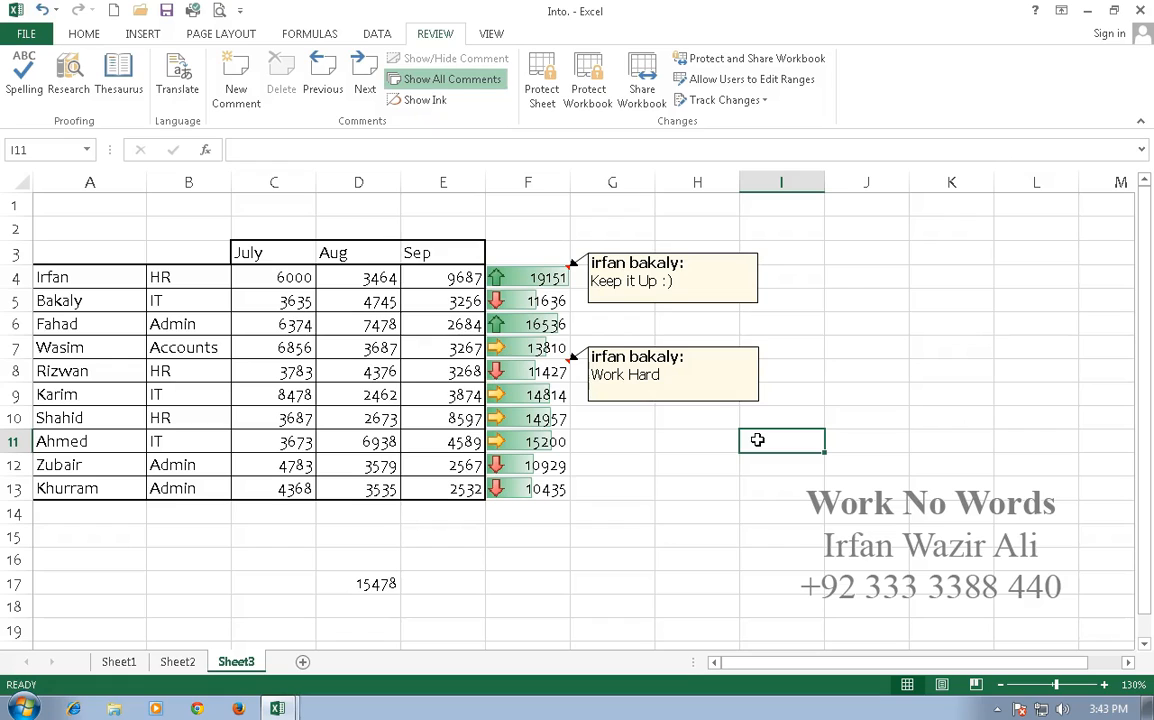
pyautogui.click(440, 84)
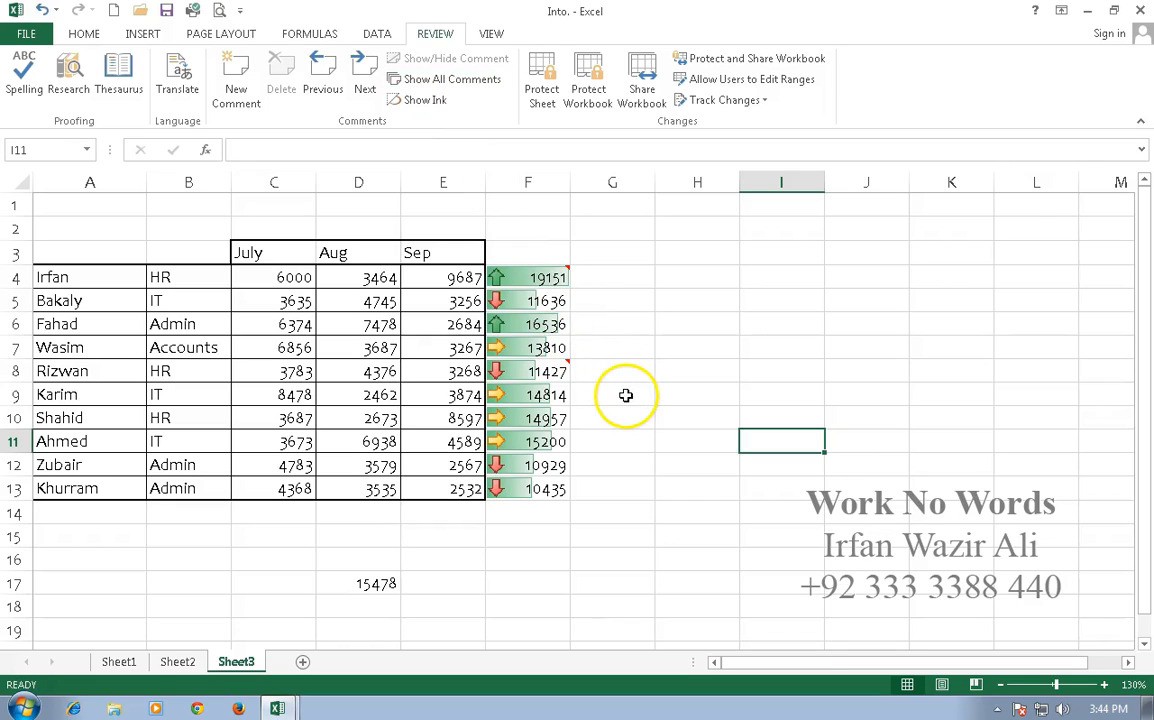
# - Delete the comments from cells F8 and F4
pyautogui.click(540, 370)
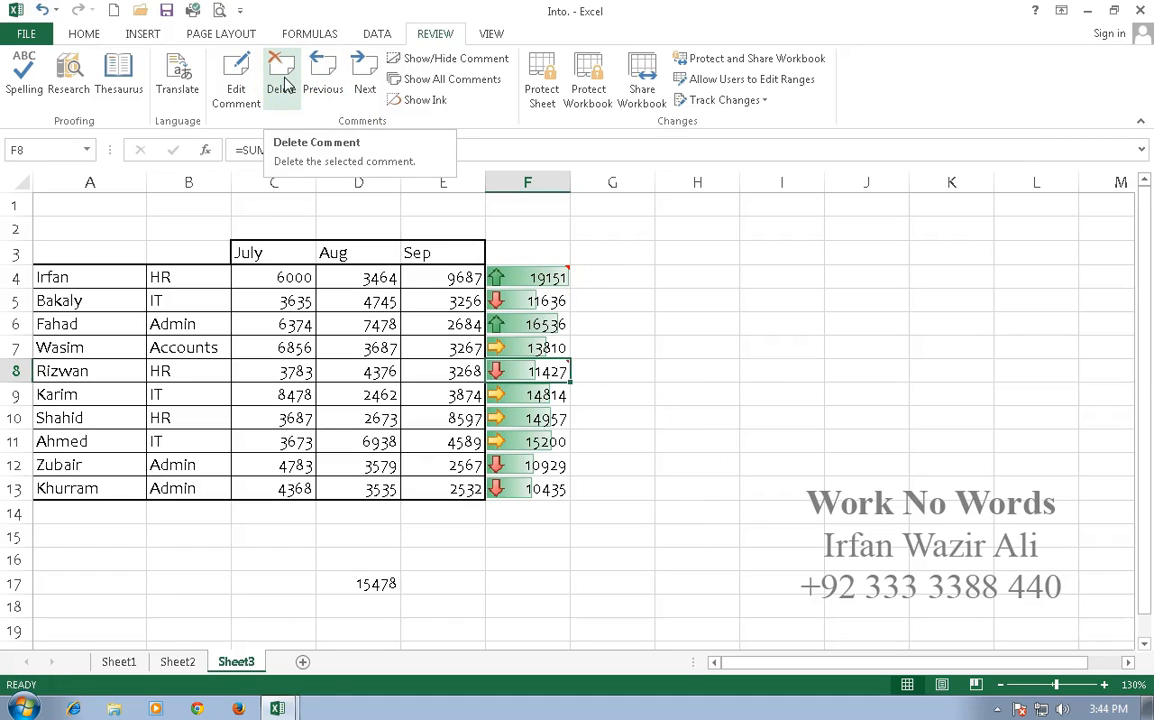
pyautogui.click(281, 86)
pyautogui.click(528, 277)
pyautogui.click(281, 86)
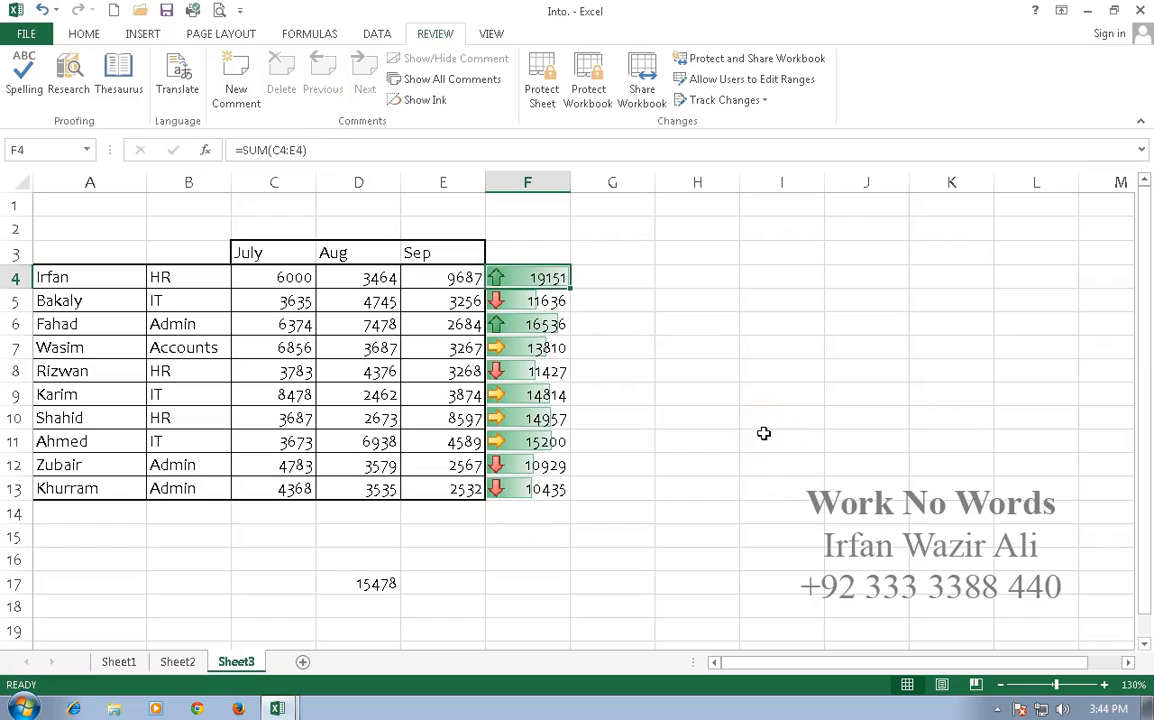